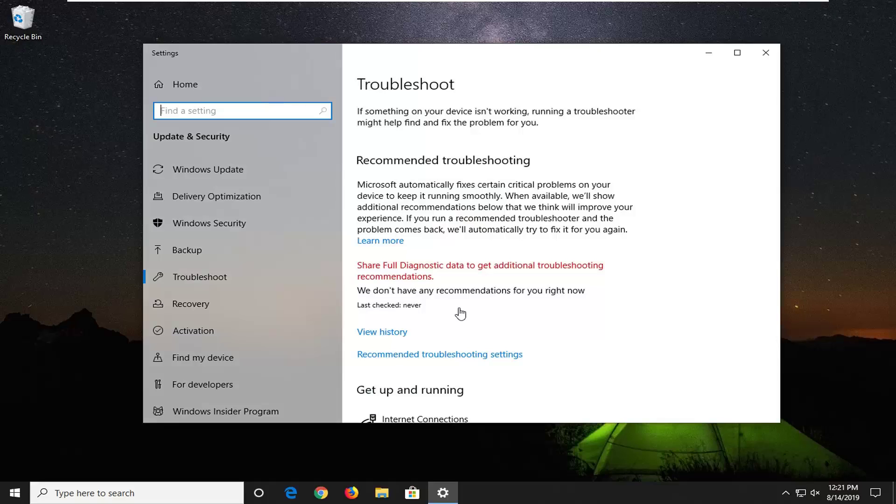
Run the Windows Update troubleshooter in Settings and close its results once it finishes
scroll(410, 190, "down", 3)
scroll(449, 364, "down", 1)
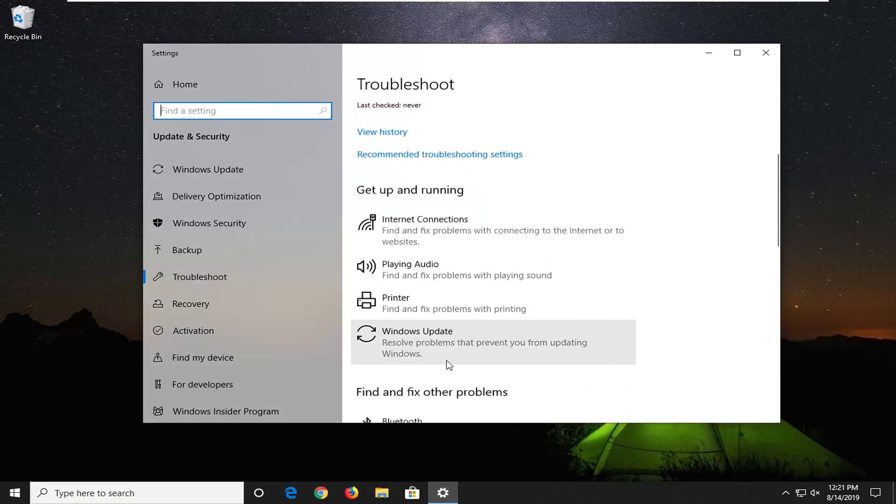
left_click(422, 327)
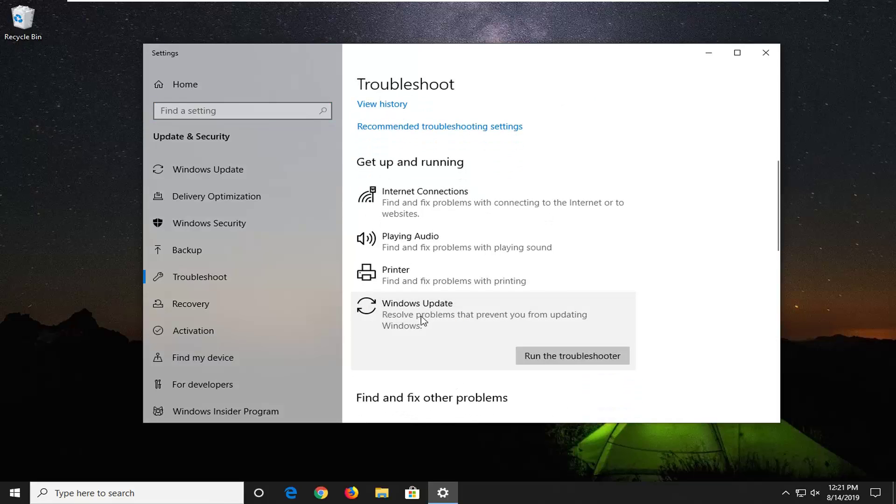
left_click(548, 356)
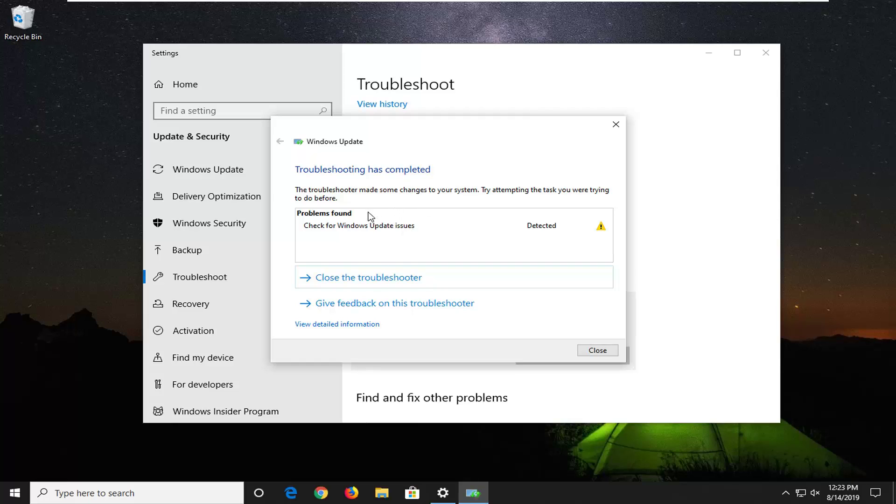
left_click(589, 356)
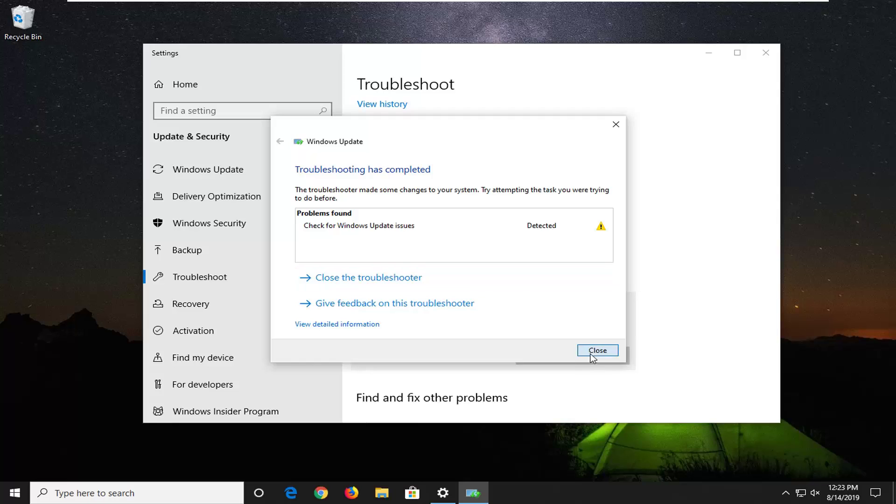
Close Settings and launch Command Prompt from a 'cmd' search as administrator, approving UAC
left_click(758, 56)
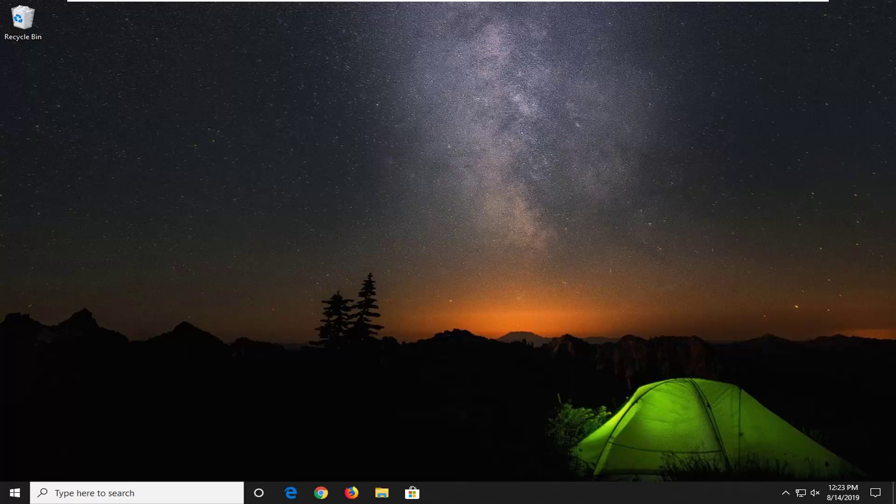
left_click(11, 494)
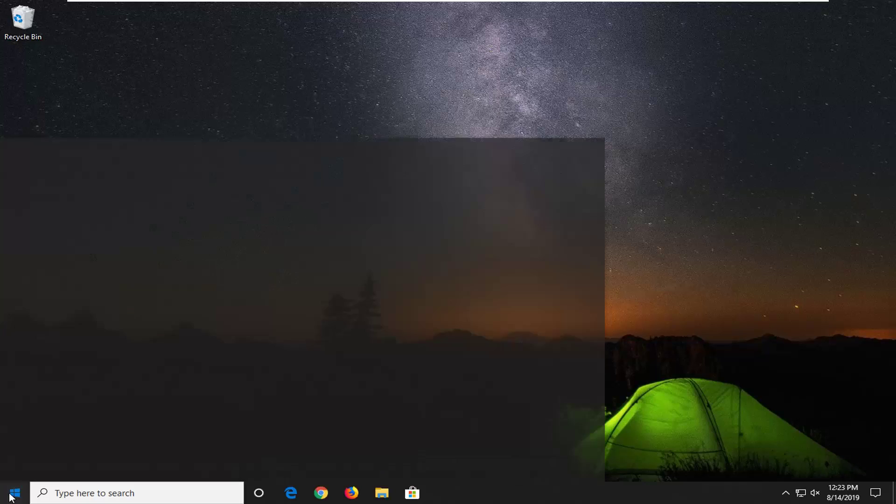
type("cmd")
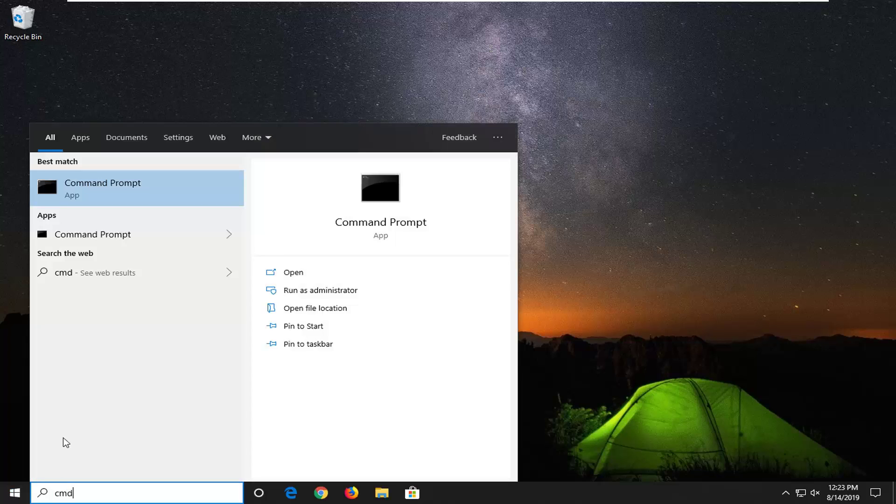
right_click(109, 193)
left_click(148, 200)
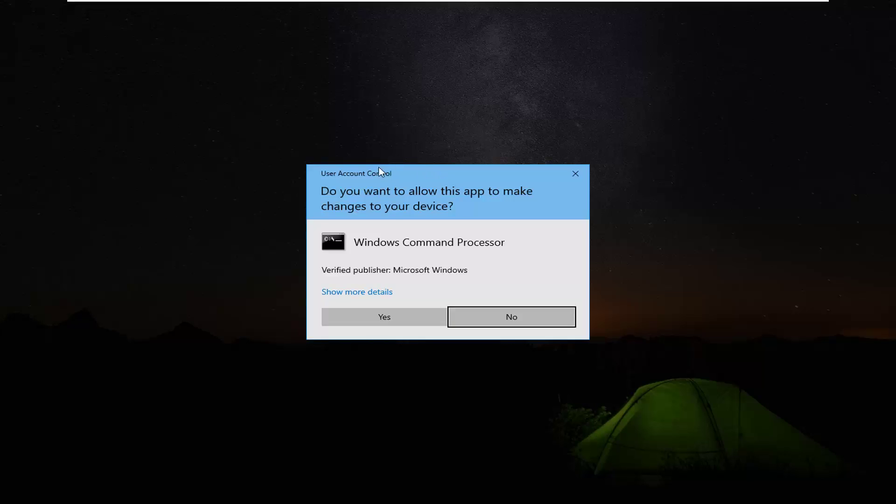
left_click(378, 321)
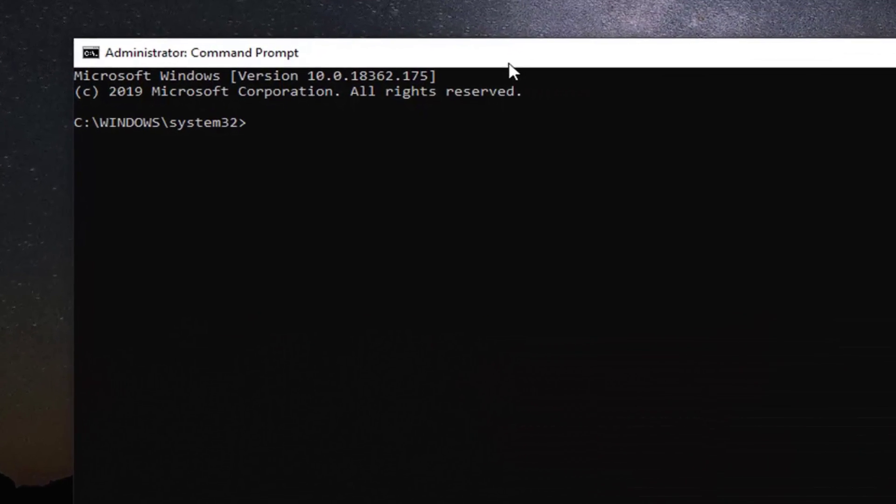
Stop the wuauserv and bits services with net stop commands
type("net")
type(" stop wuauserv")
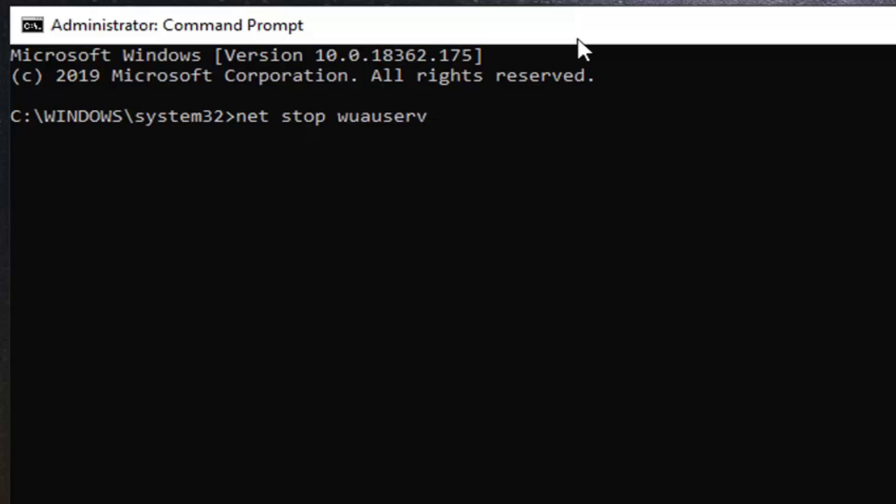
key("Return")
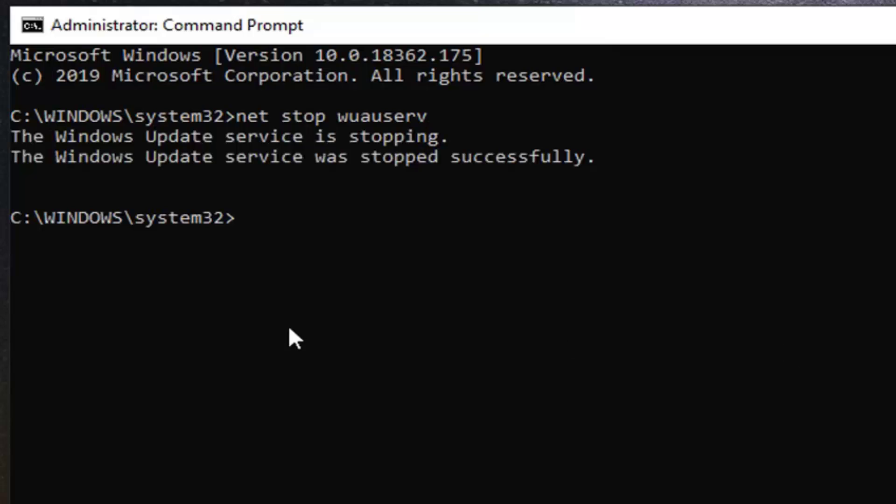
type("net stop bit")
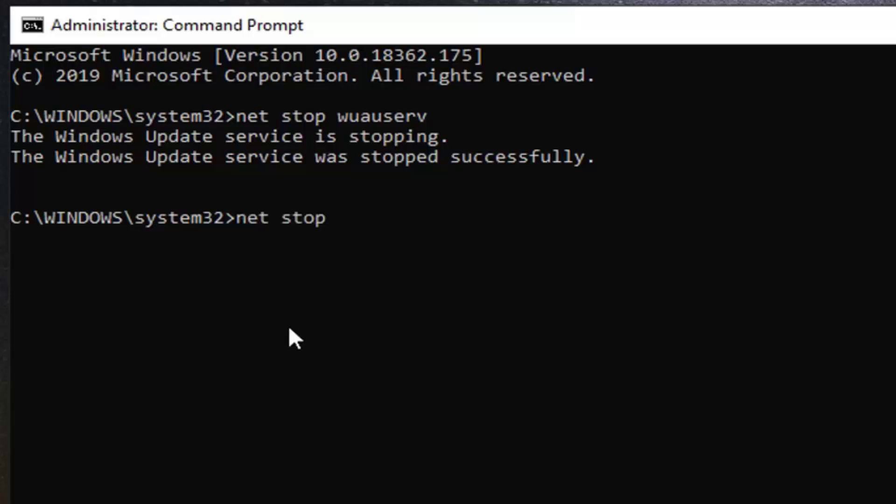
type("s")
key("Return")
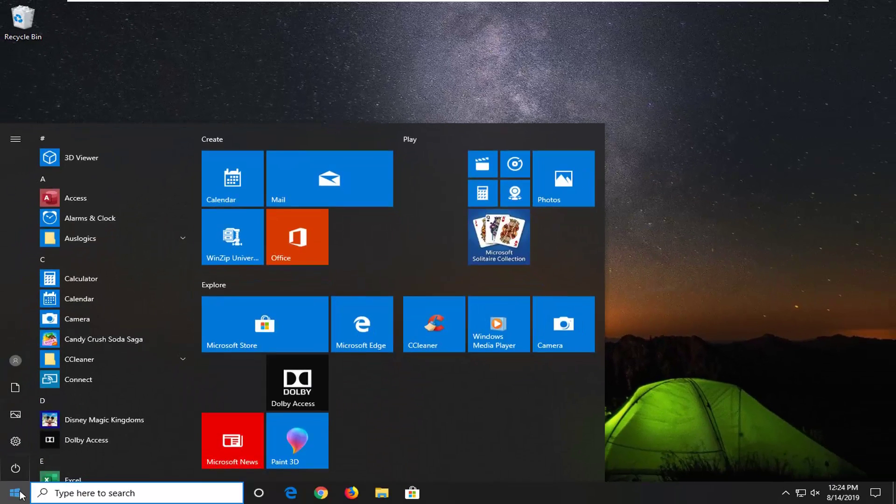
Open File Explorer from a 'file explorer' search and show This PC
type("file explorer")
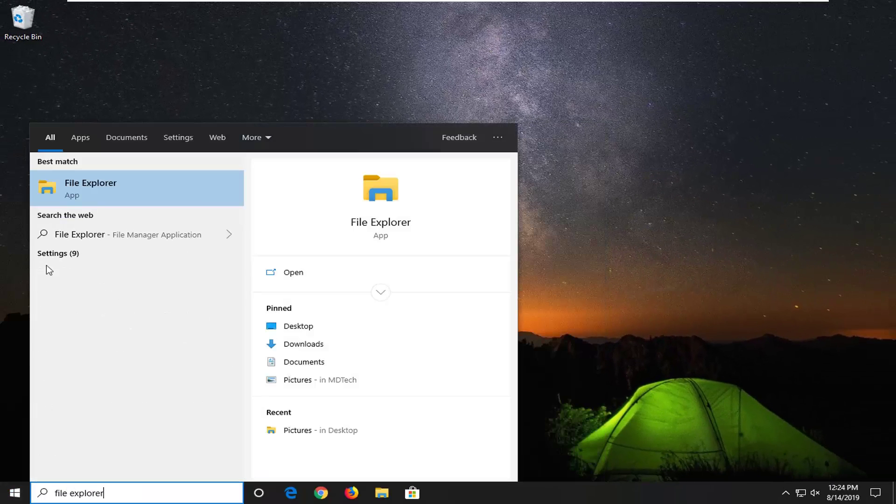
left_click(100, 189)
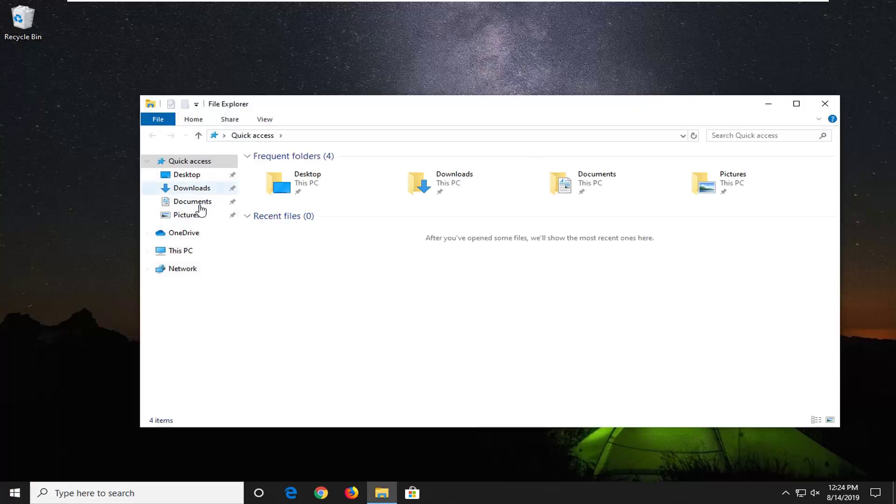
left_click(183, 251)
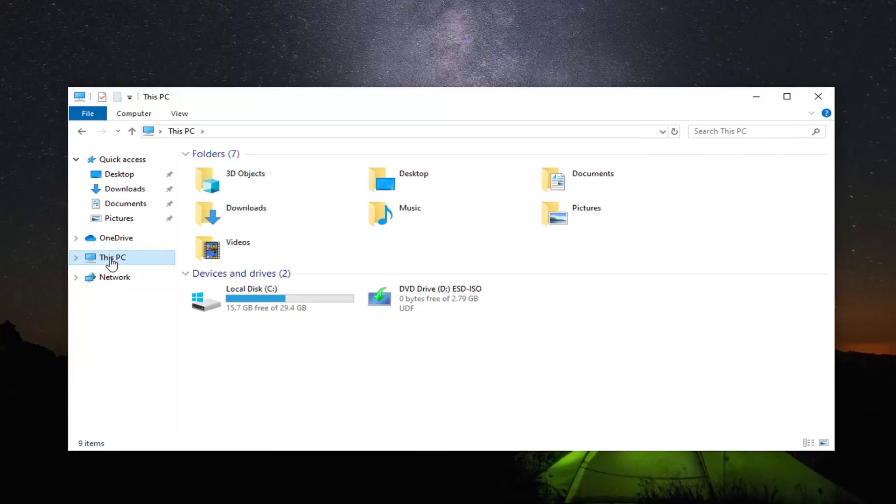
Navigate to the C:\Windows\SoftwareDistribution folder
double_click(230, 301)
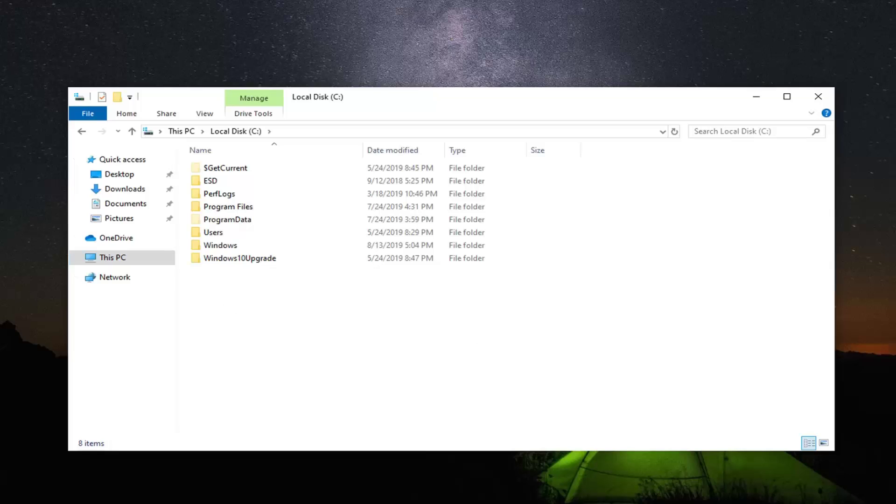
double_click(248, 247)
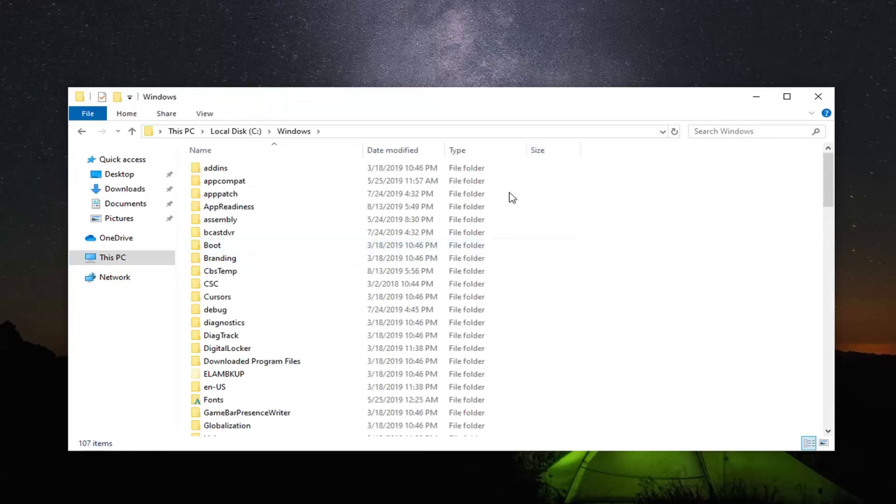
left_click(227, 324)
scroll(250, 345, "down", 3)
scroll(251, 345, "down", 12)
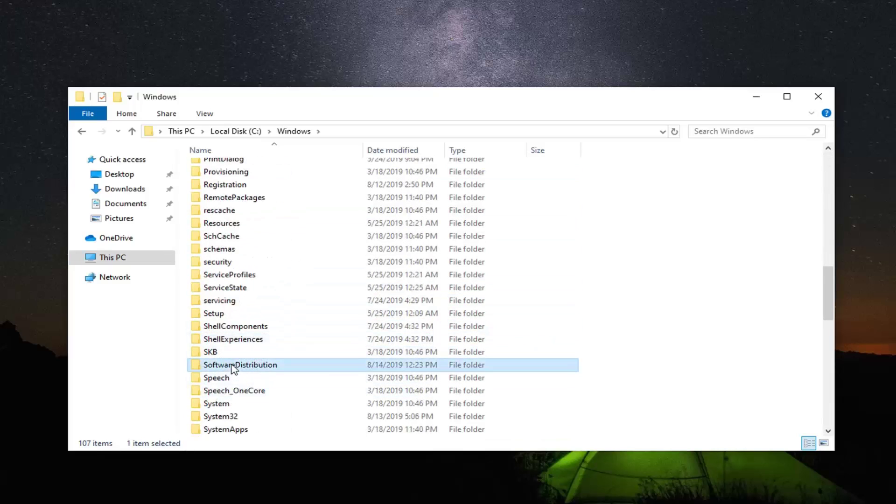
double_click(233, 366)
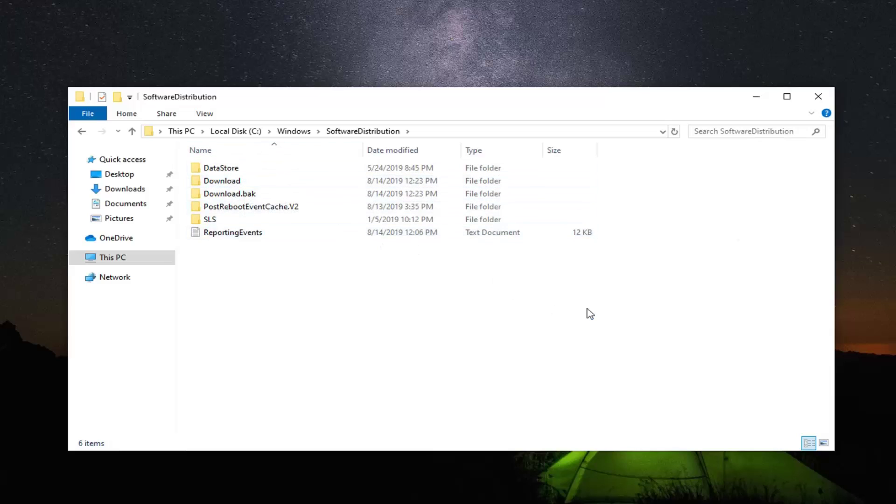
Delete all six items in SoftwareDistribution and close File Explorer
left_click_drag(590, 313, 269, 147)
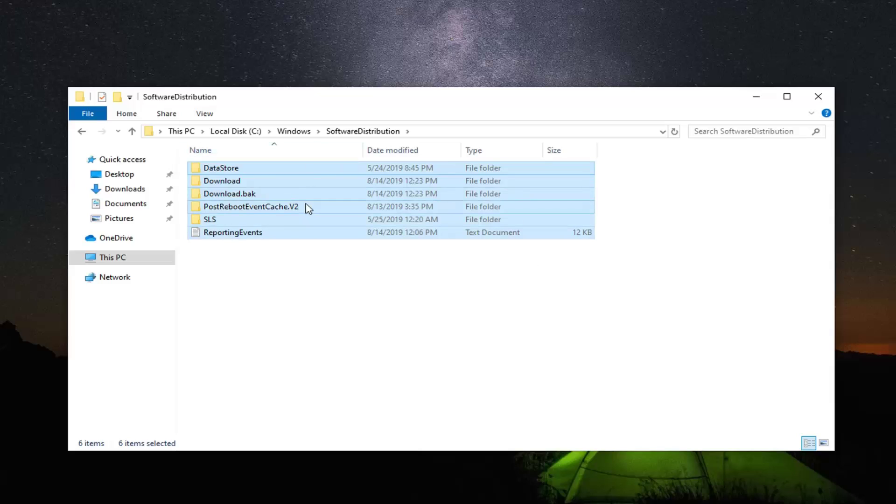
right_click(302, 181)
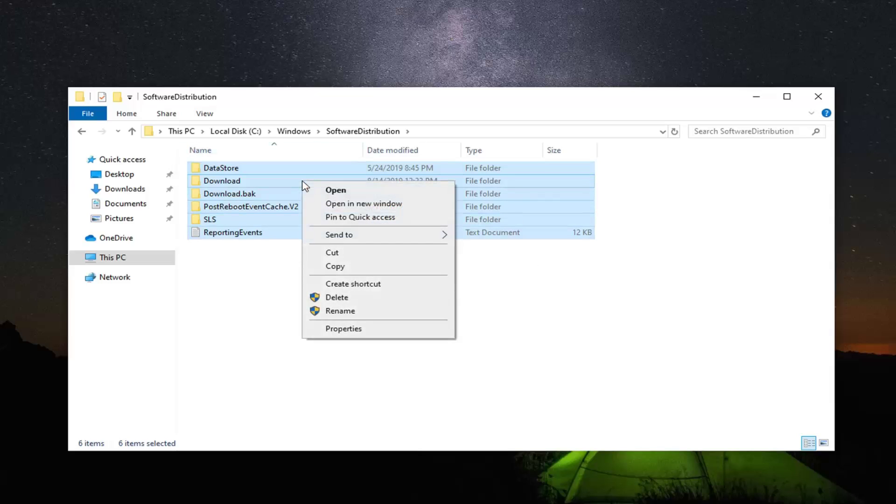
left_click(348, 301)
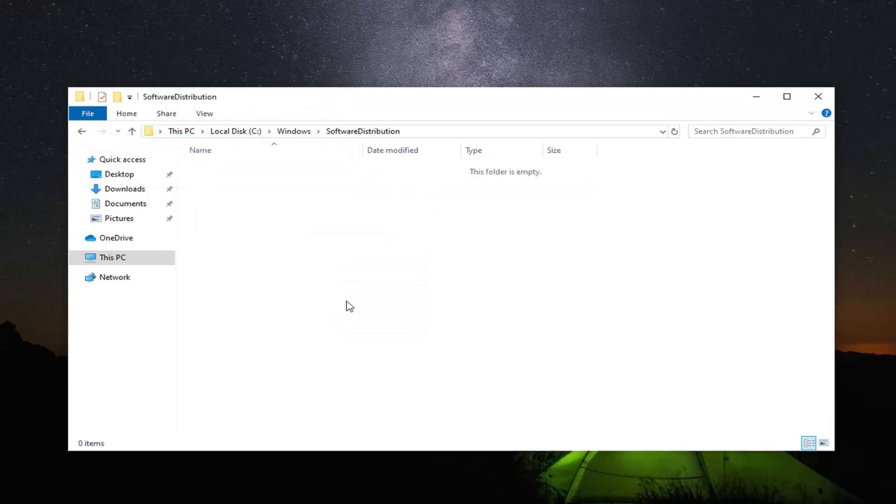
left_click(817, 96)
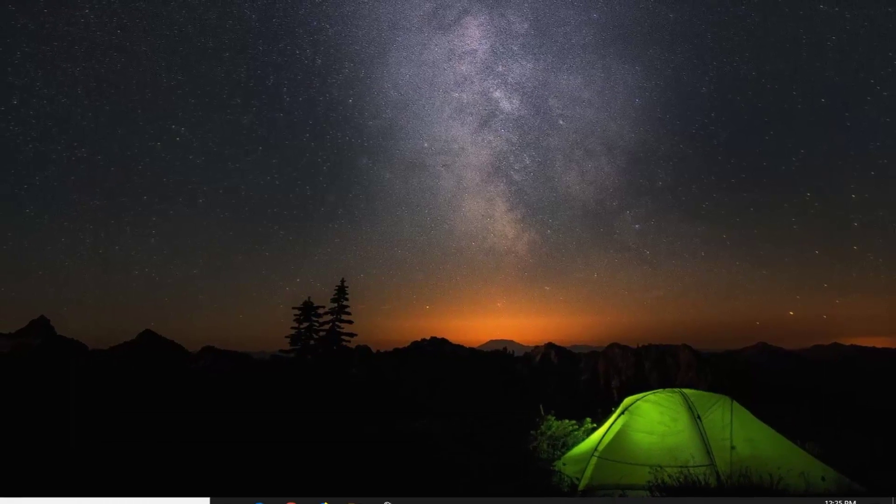
Launch an elevated Command Prompt from a 'cmd' search and enter 'net start wuauserv'
key("super")
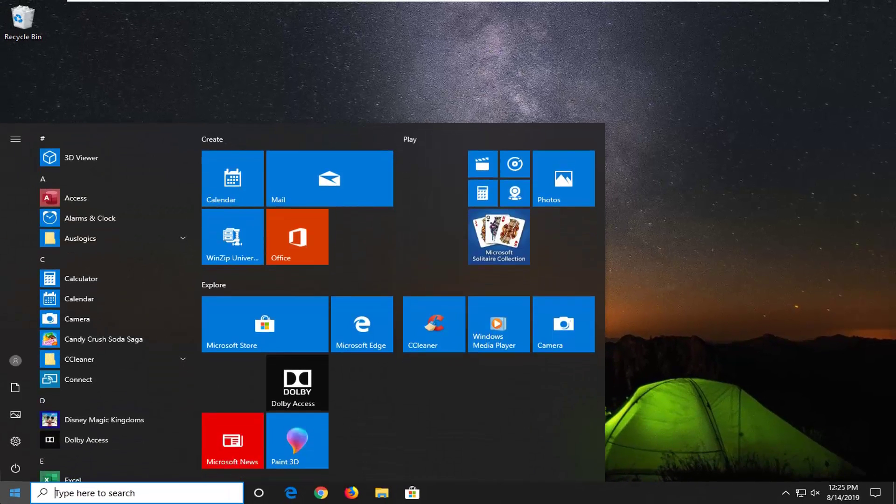
type("cmd")
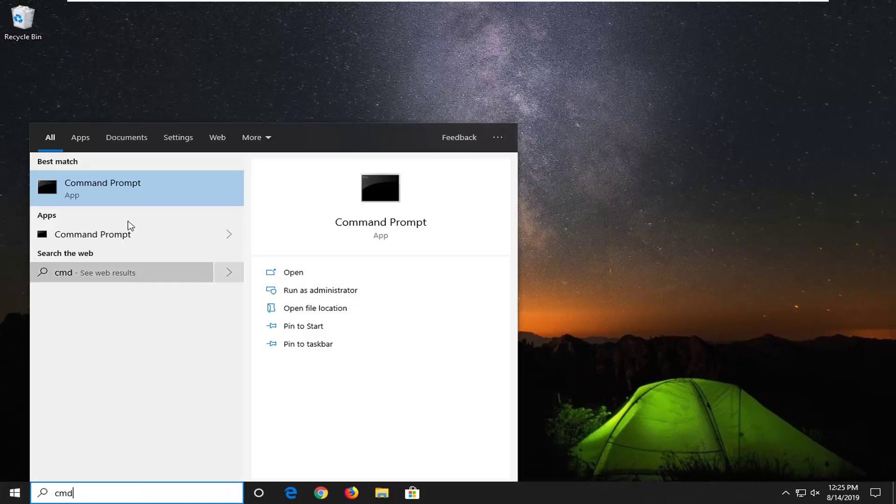
right_click(132, 196)
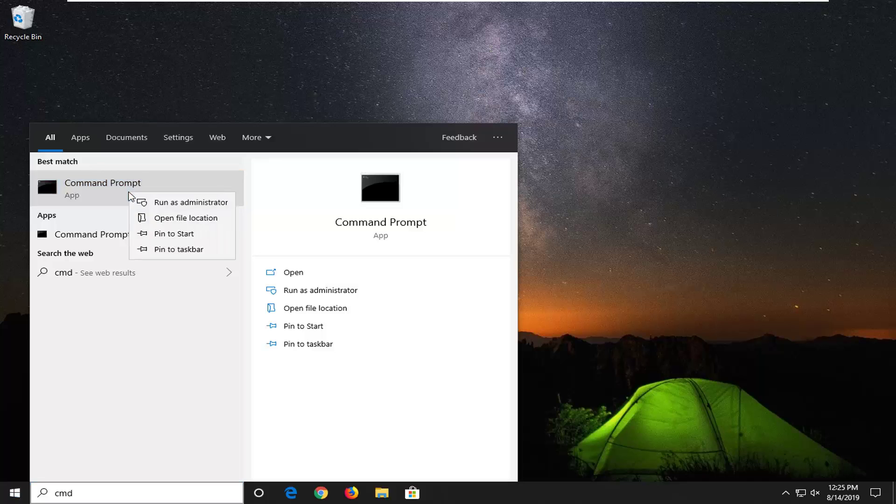
left_click(174, 202)
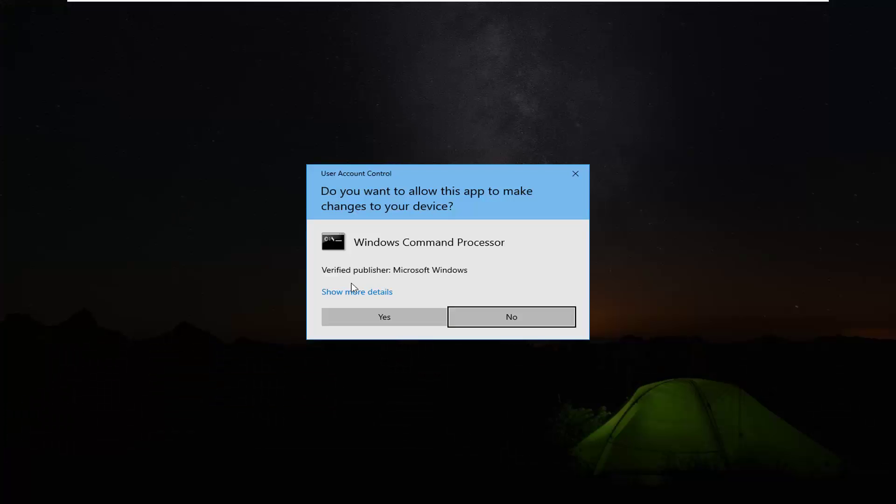
left_click(354, 314)
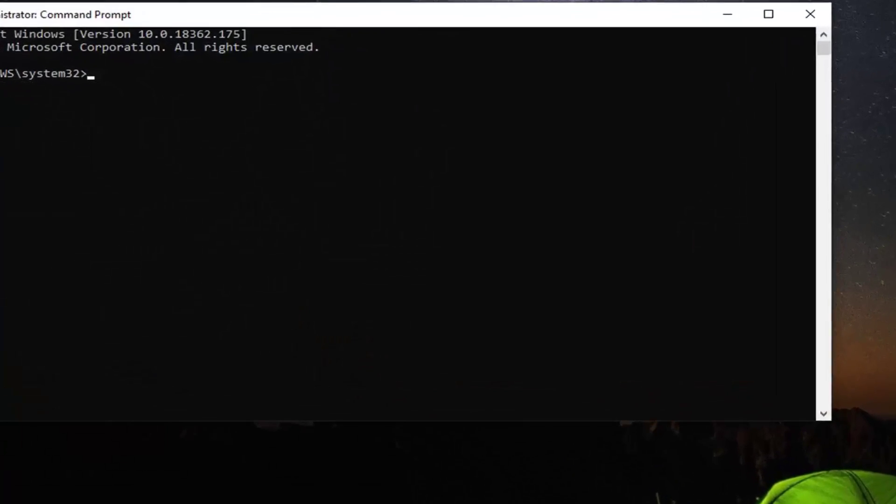
type("net")
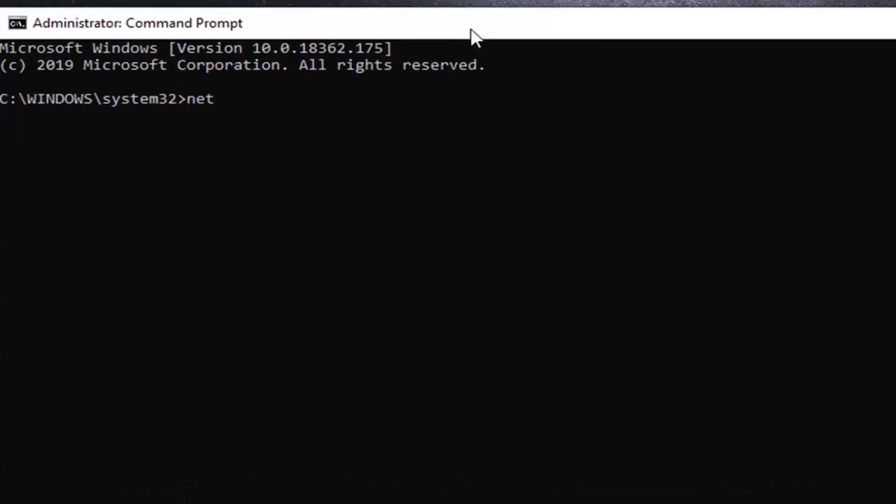
type(" start wua")
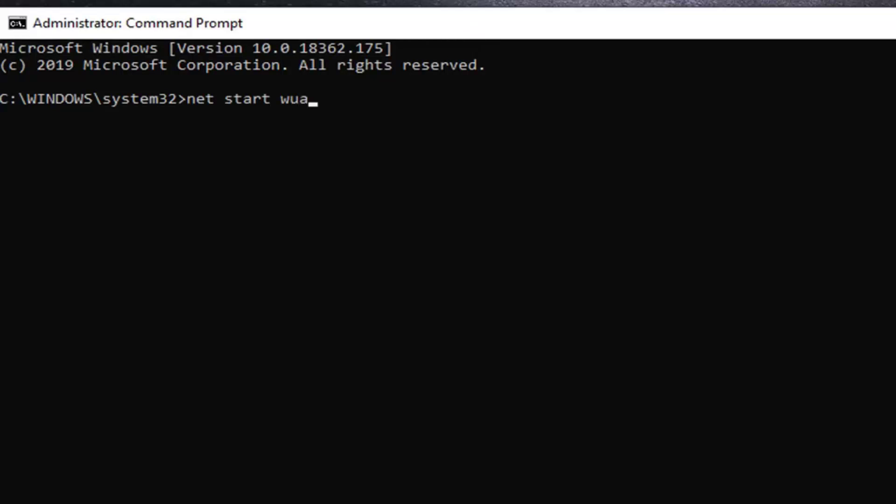
type("userv")
Run net start wuauserv and net start bits to restart both update services
key("Return")
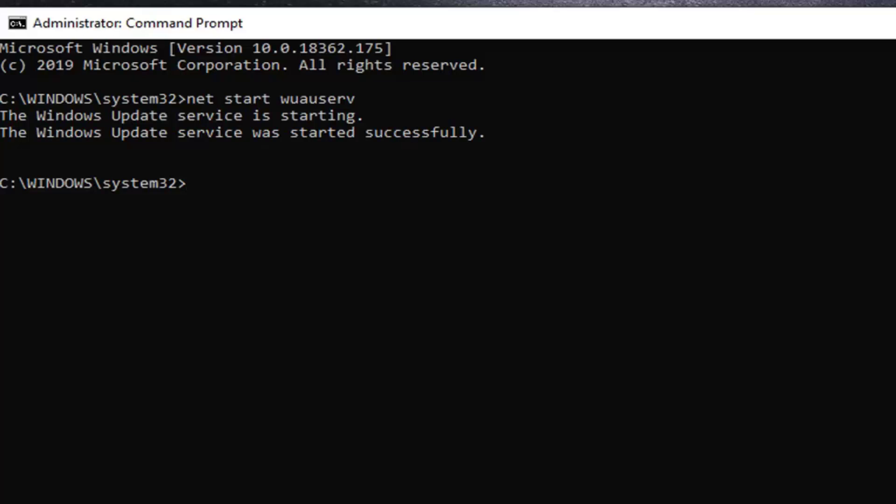
left_click(355, 206)
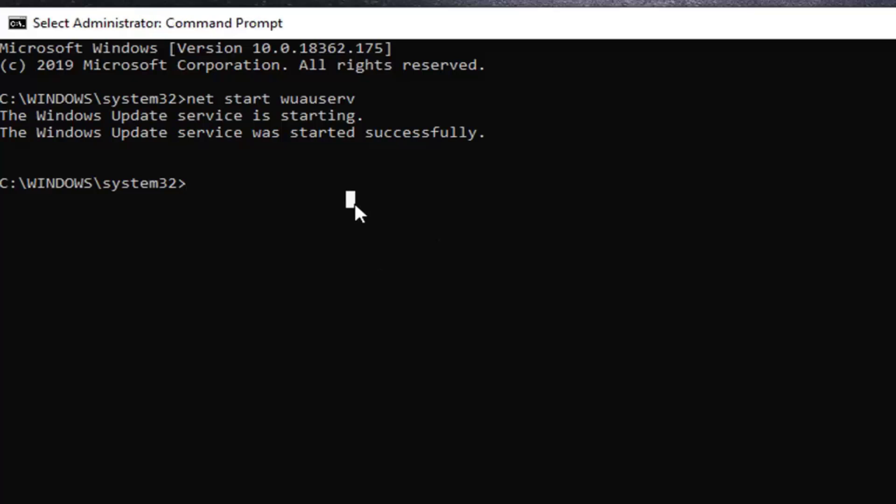
type("net sta")
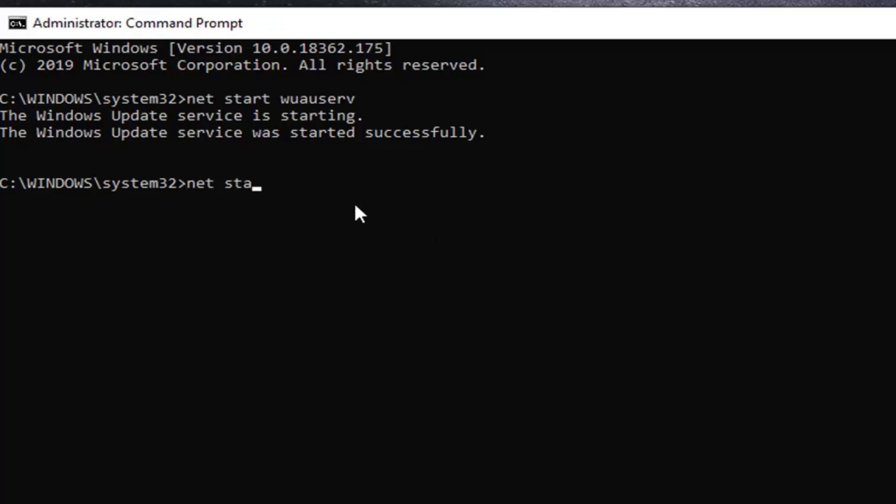
type("rt bits")
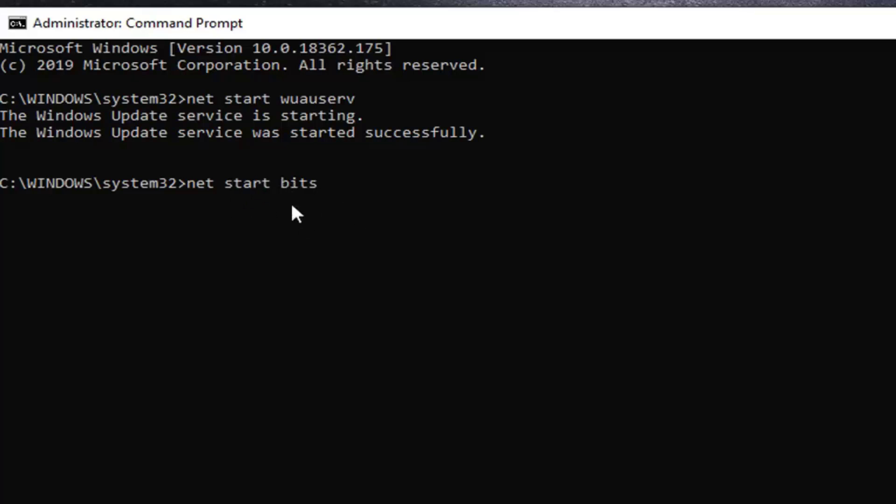
key("Return")
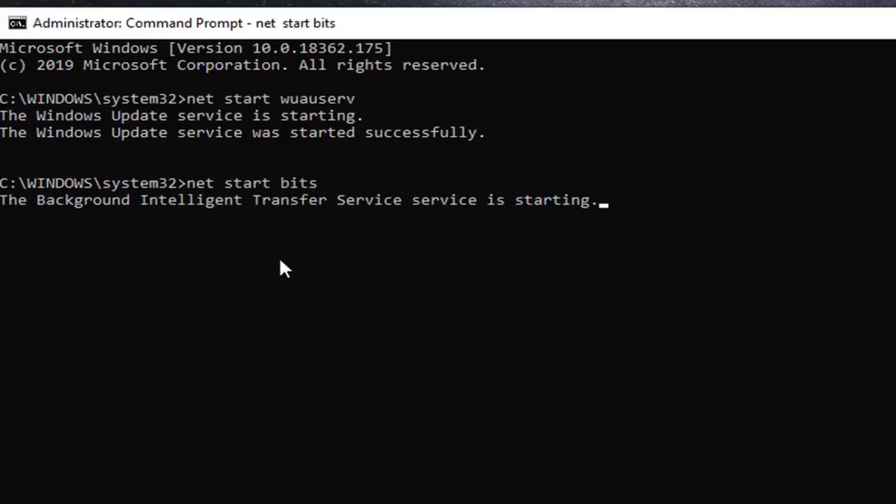